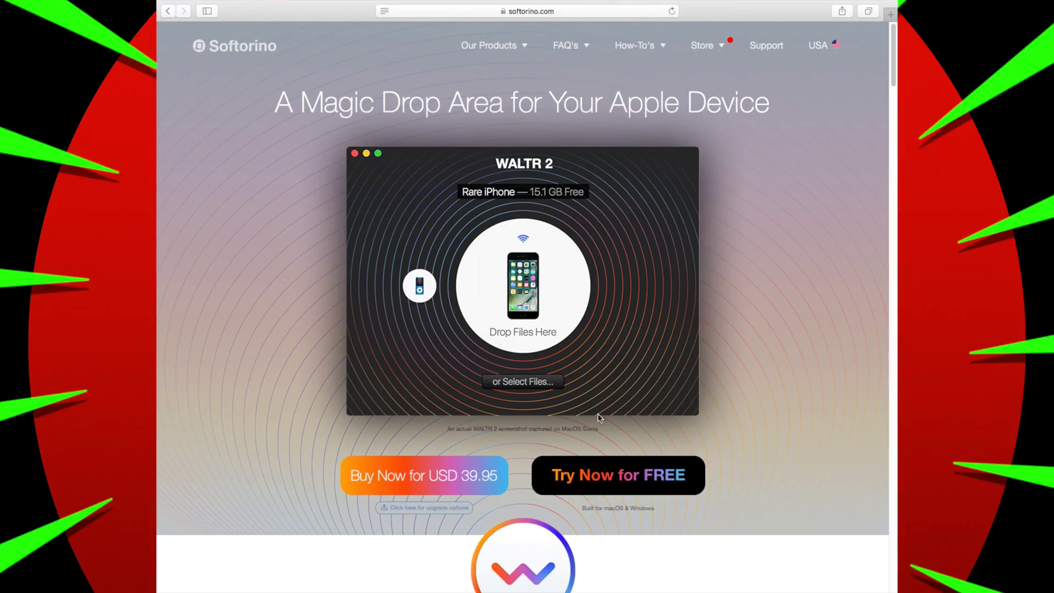
- Browse the WALTR 2 product page and start the free trial download via 'Try Now for FREE'
{"action": "scroll", "coordinate": [599, 319], "scroll_direction": "down", "scroll_amount": 15}
{"action": "scroll", "coordinate": [600, 321], "scroll_direction": "down", "scroll_amount": 15}
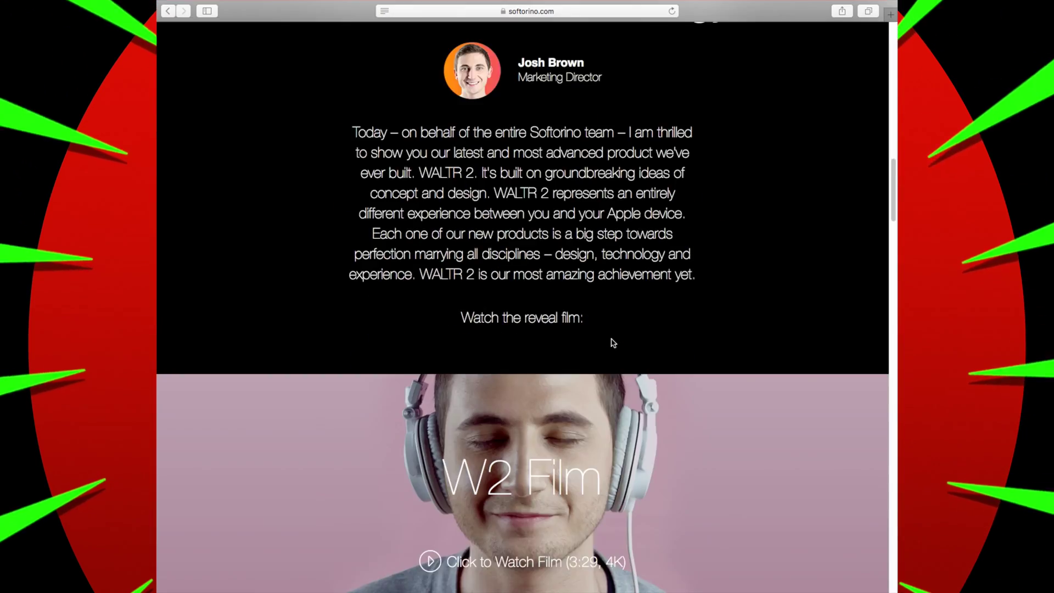
{"action": "scroll", "coordinate": [620, 341], "scroll_direction": "down", "scroll_amount": 12}
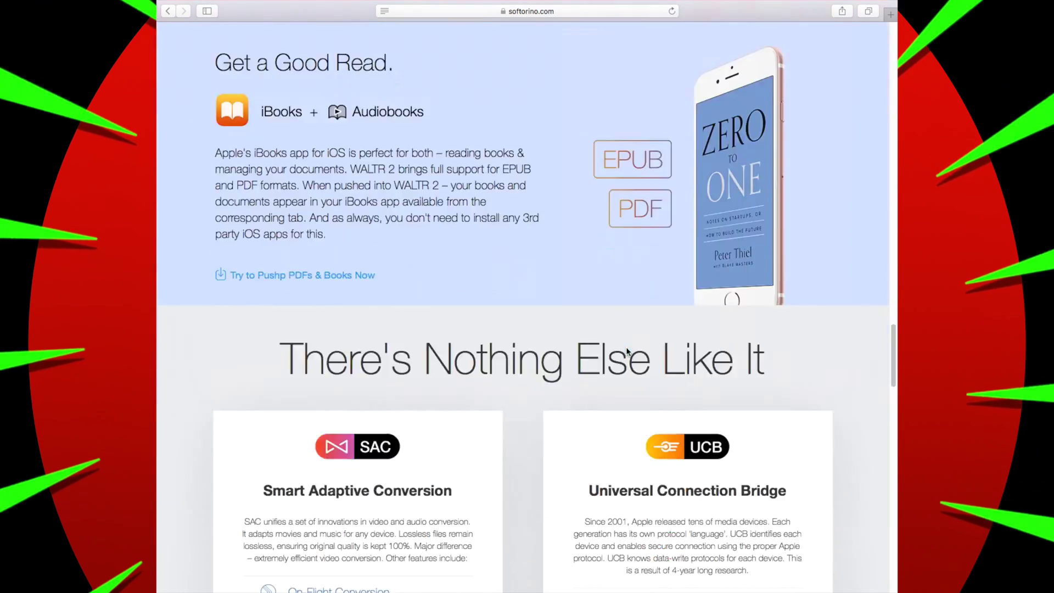
{"action": "scroll", "coordinate": [624, 356], "scroll_direction": "up", "scroll_amount": 6}
{"action": "scroll", "coordinate": [624, 357], "scroll_direction": "up", "scroll_amount": 15}
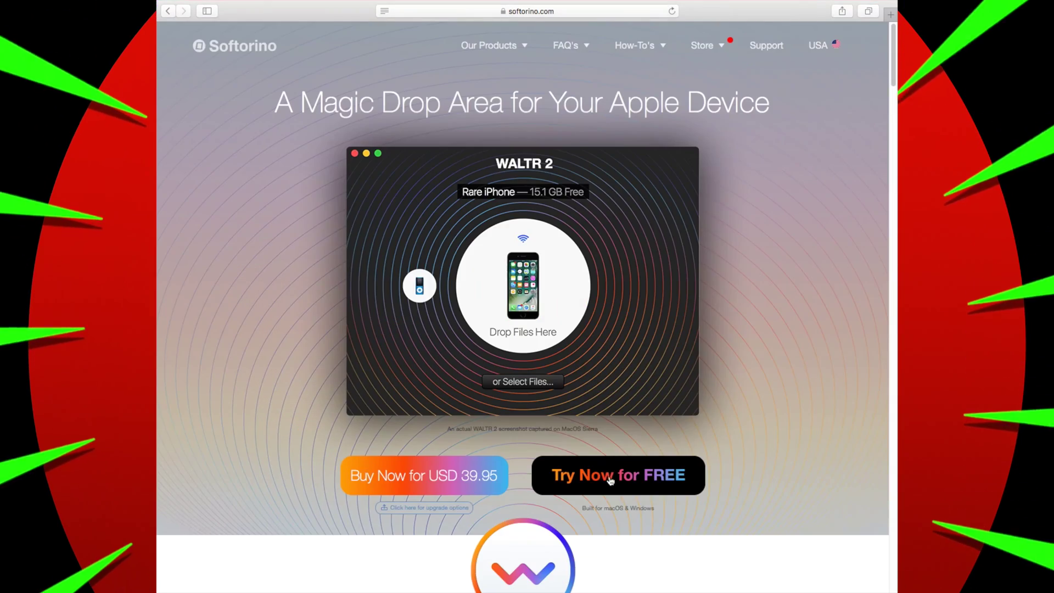
{"action": "left_click", "coordinate": [615, 480]}
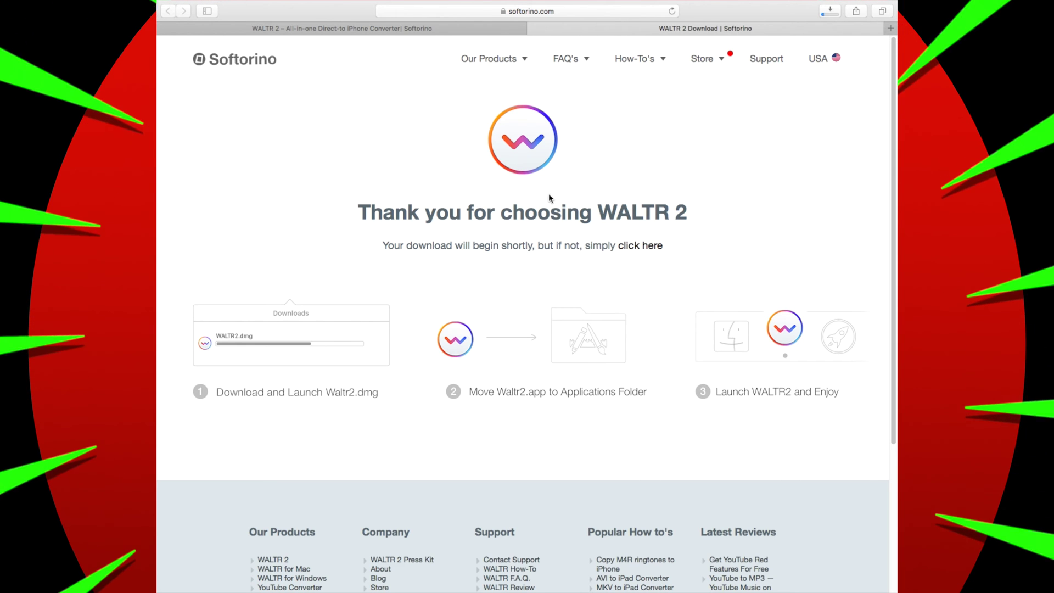
- Open Store > Buy WALTR 2 and review licenses from Single License $39.95 to Family Pack $89.95
{"action": "left_click", "coordinate": [723, 64]}
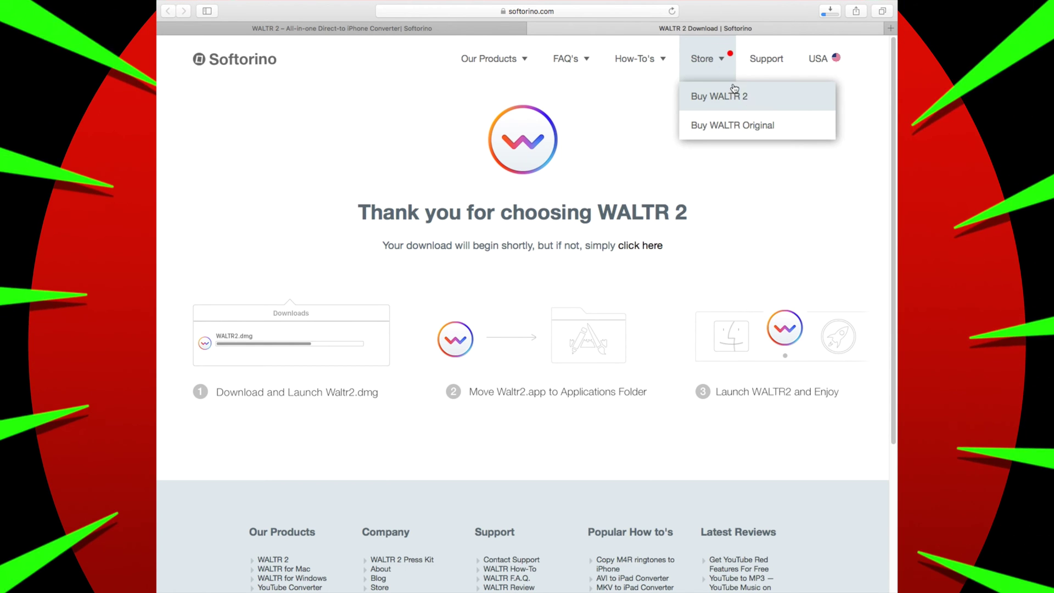
{"action": "left_click", "coordinate": [768, 103]}
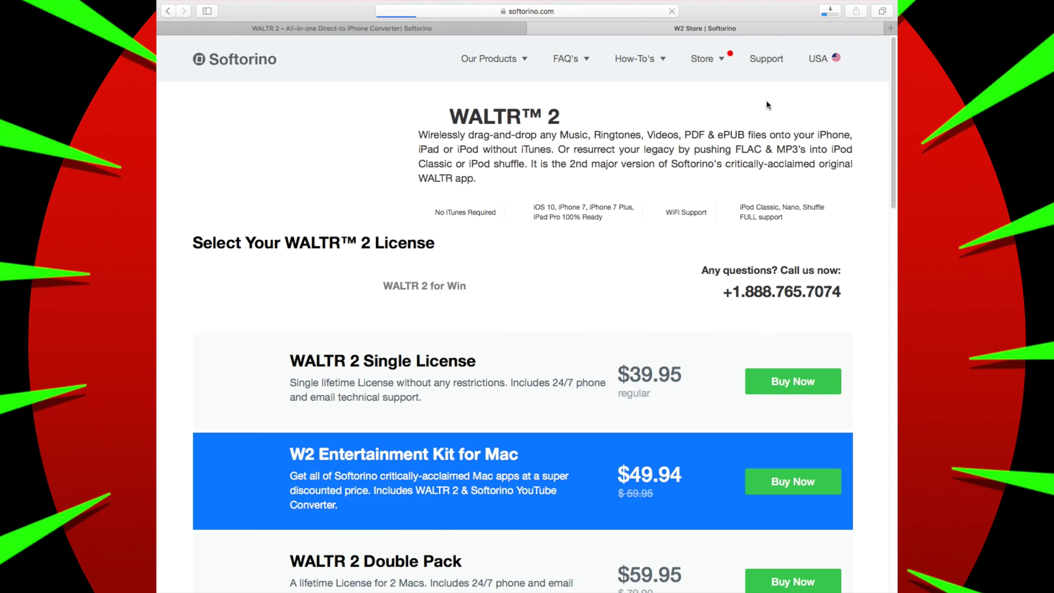
{"action": "scroll", "coordinate": [581, 311], "scroll_direction": "down", "scroll_amount": 3}
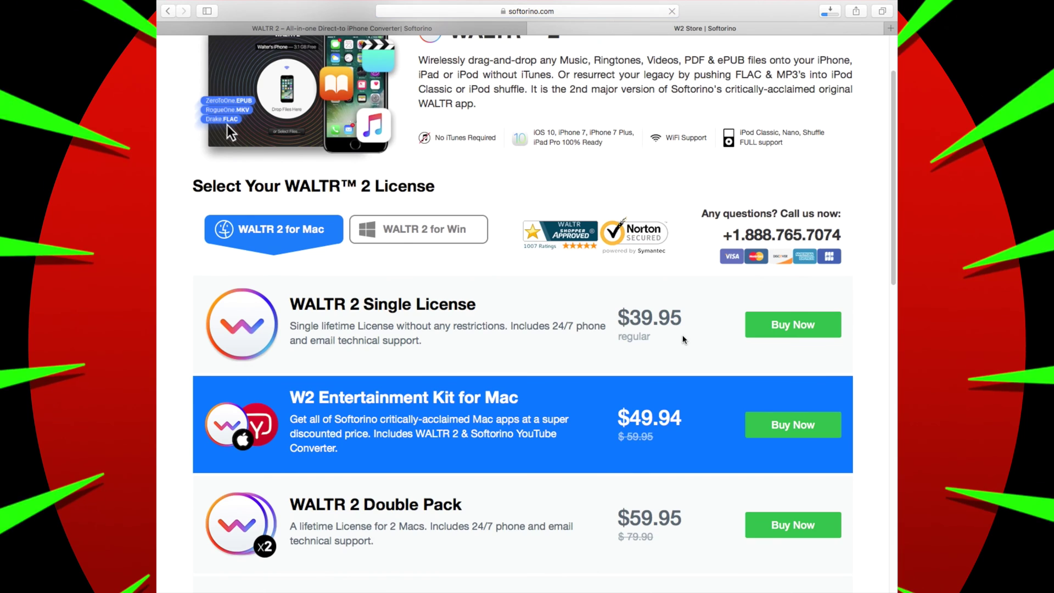
{"action": "scroll", "coordinate": [654, 335], "scroll_direction": "down", "scroll_amount": 2}
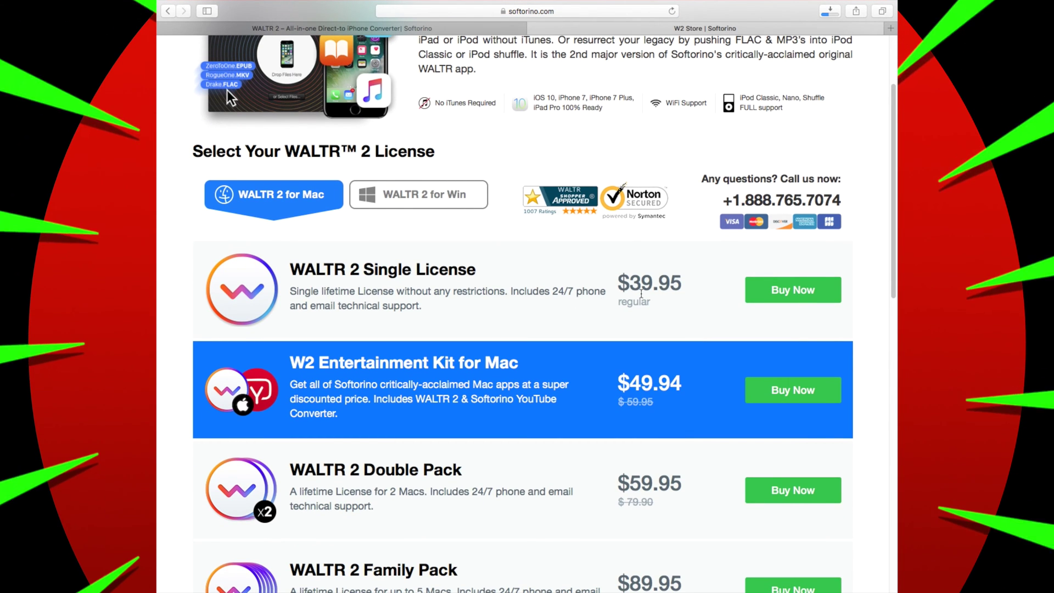
{"action": "scroll", "coordinate": [624, 354], "scroll_direction": "down", "scroll_amount": 2}
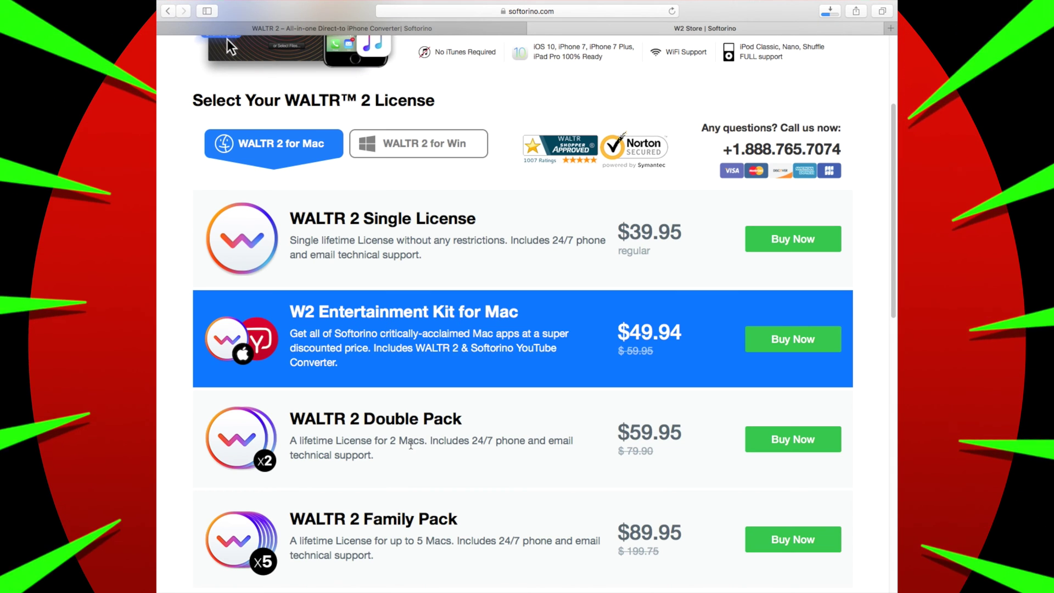
{"action": "scroll", "coordinate": [561, 385], "scroll_direction": "down", "scroll_amount": 5}
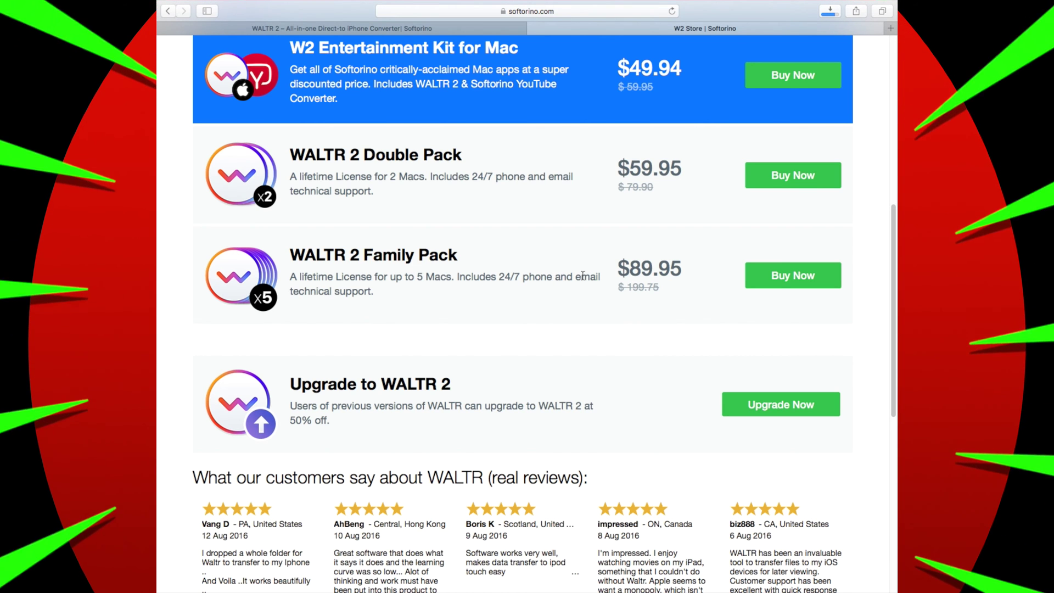
{"action": "scroll", "coordinate": [329, 340], "scroll_direction": "up", "scroll_amount": 8}
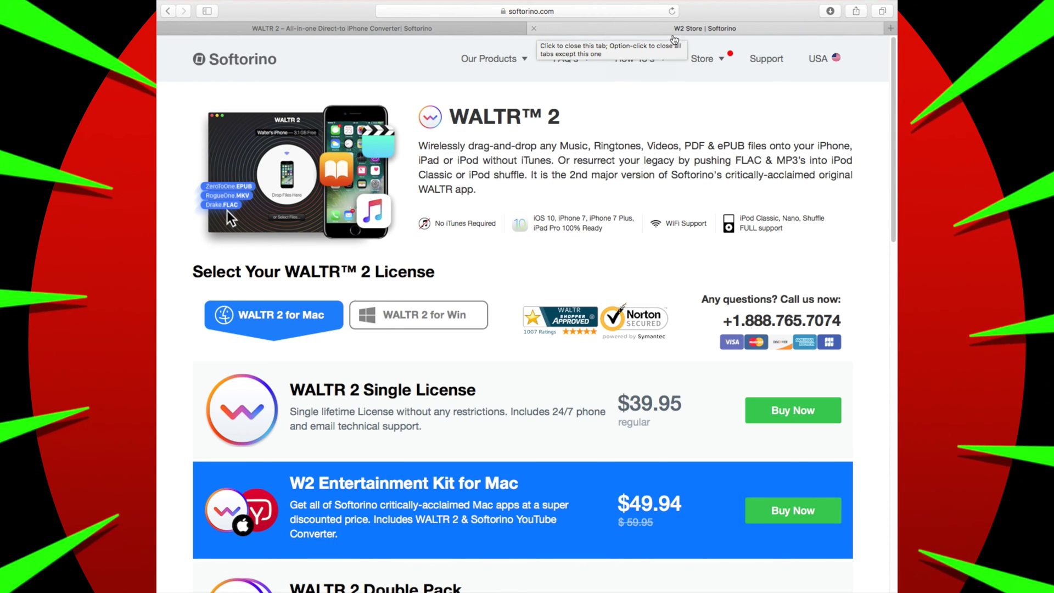
- Open the downloaded Waltr 2 from Downloads, allow it to run, and start its welcome intro
{"action": "left_click", "coordinate": [829, 12]}
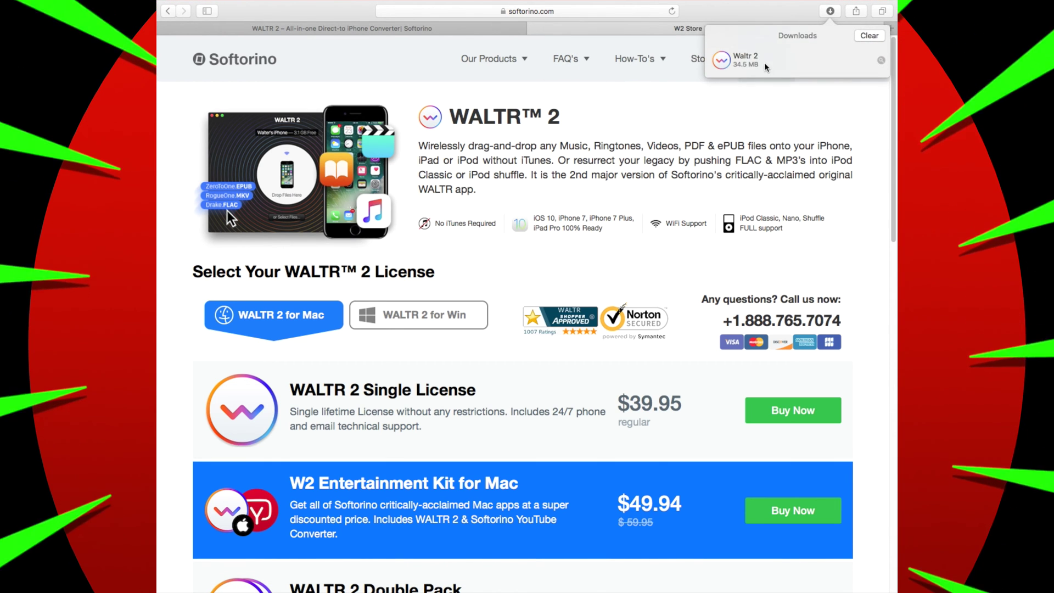
{"action": "double_click", "coordinate": [756, 65]}
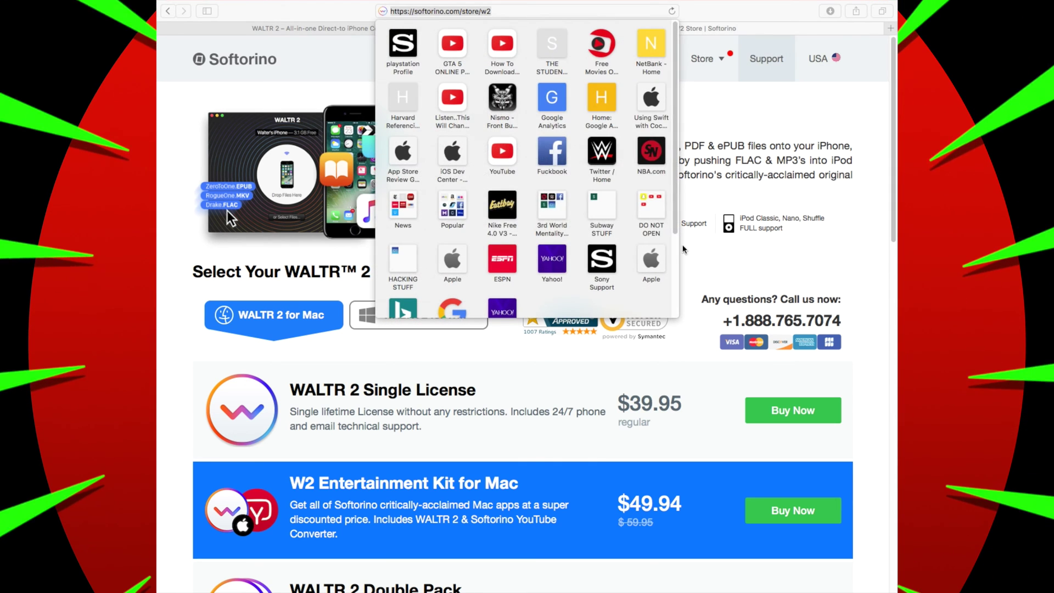
{"action": "left_click", "coordinate": [630, 196]}
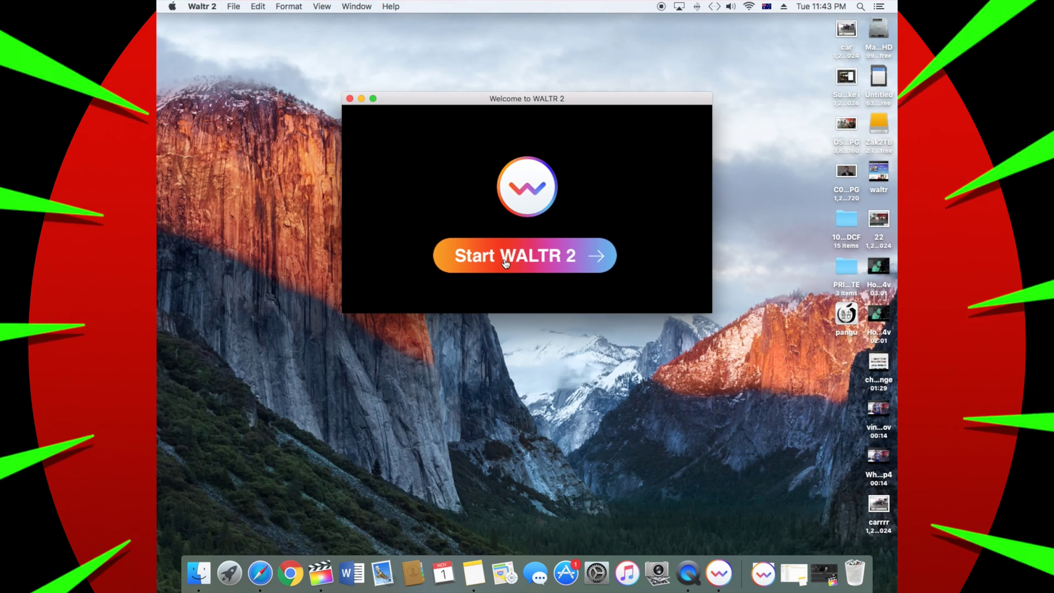
{"action": "left_click", "coordinate": [529, 274]}
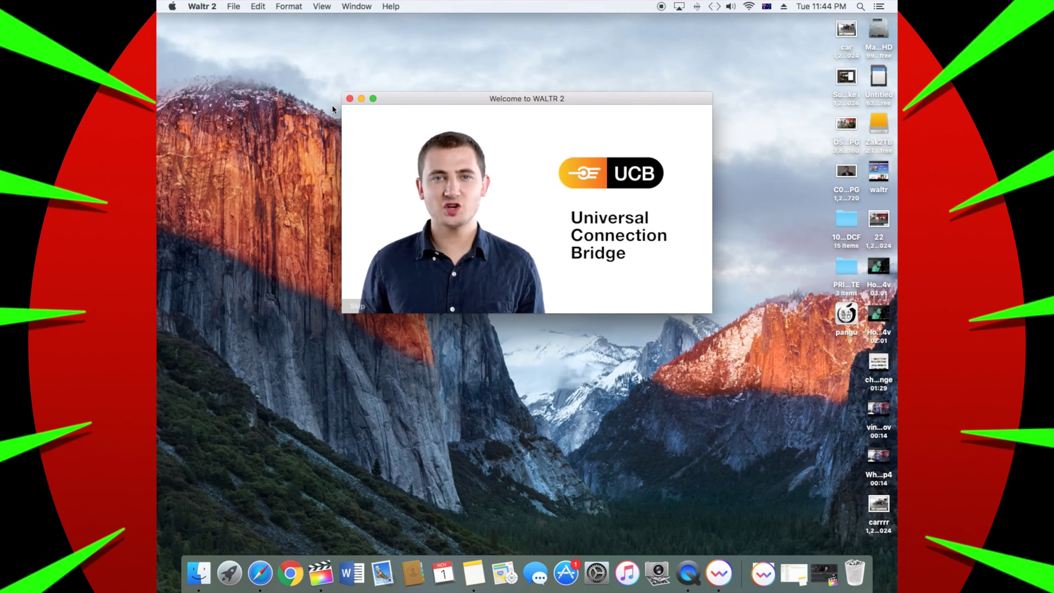
{"action": "left_click_drag", "start_coordinate": [385, 98], "coordinate": [378, 90]}
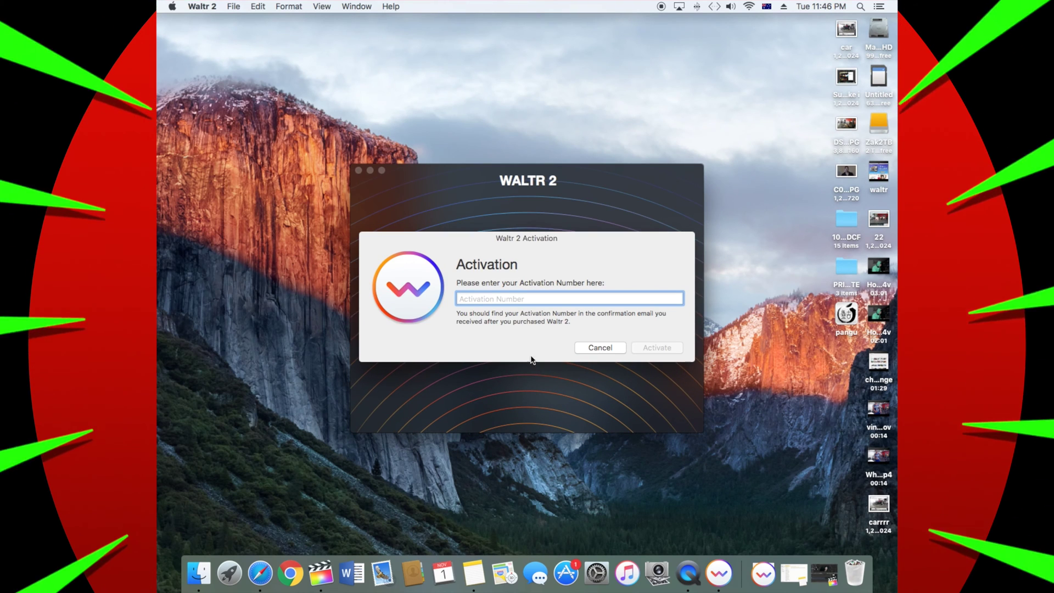
- Go to Gmail, open the 'Your WALTR 2 trial key' email and copy the activation key
{"action": "left_click", "coordinate": [259, 573]}
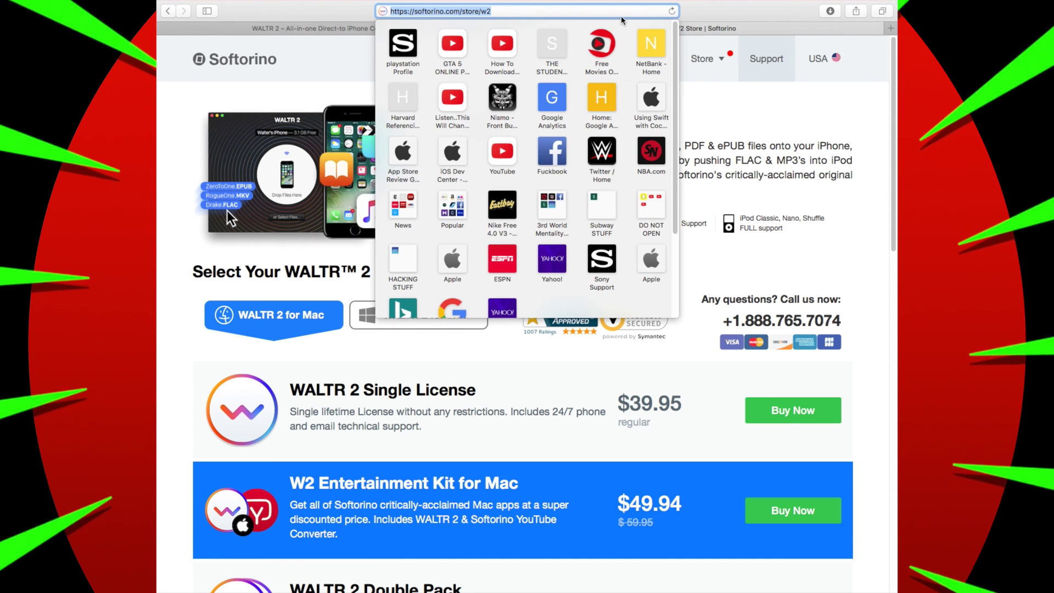
{"action": "type", "text": "m"}
{"action": "key", "text": "Return"}
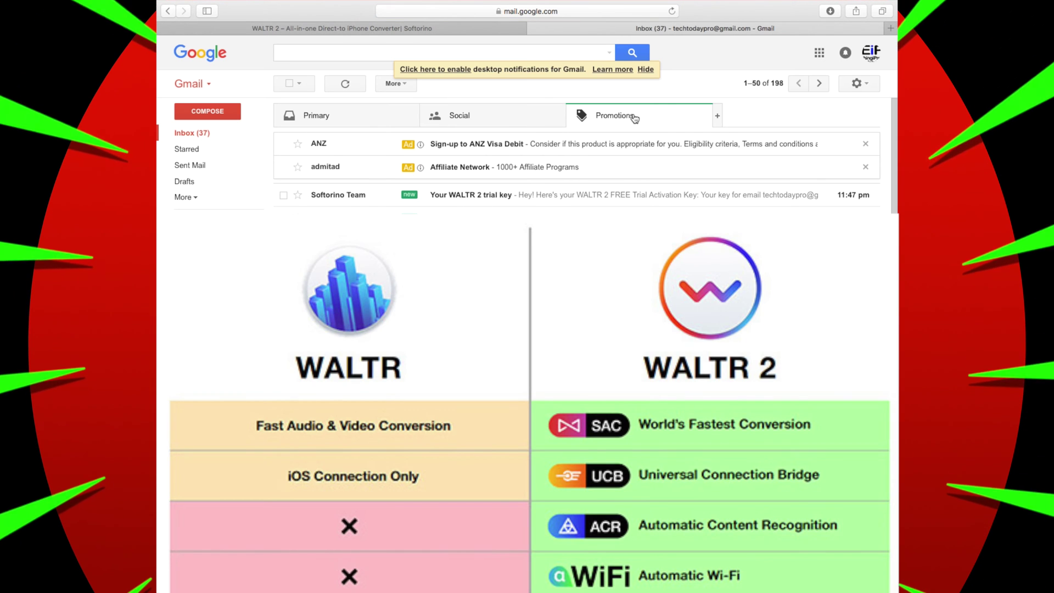
{"action": "left_click", "coordinate": [468, 202]}
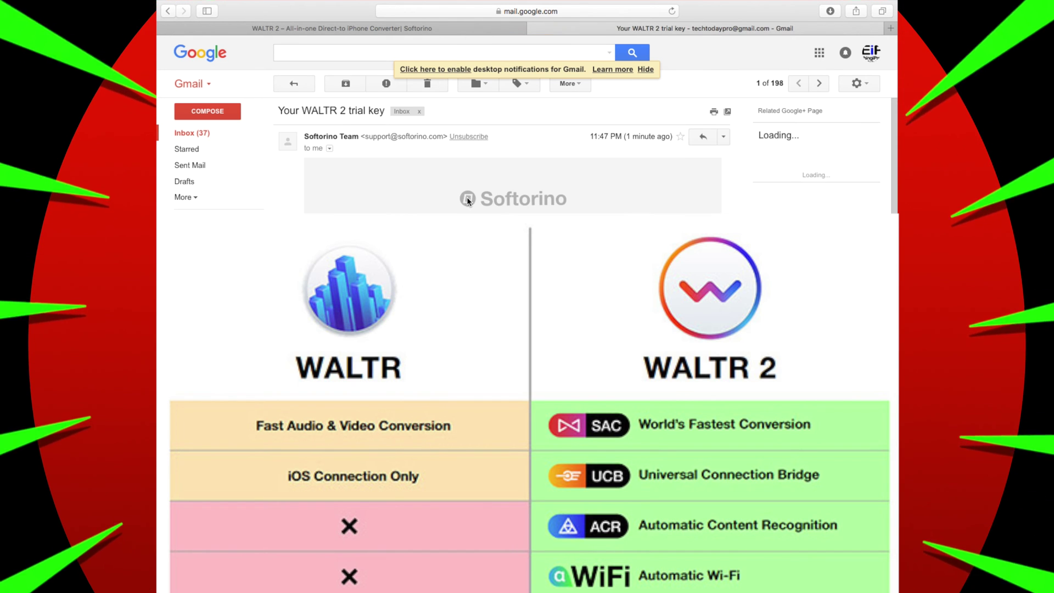
{"action": "scroll", "coordinate": [695, 339], "scroll_direction": "down", "scroll_amount": 3}
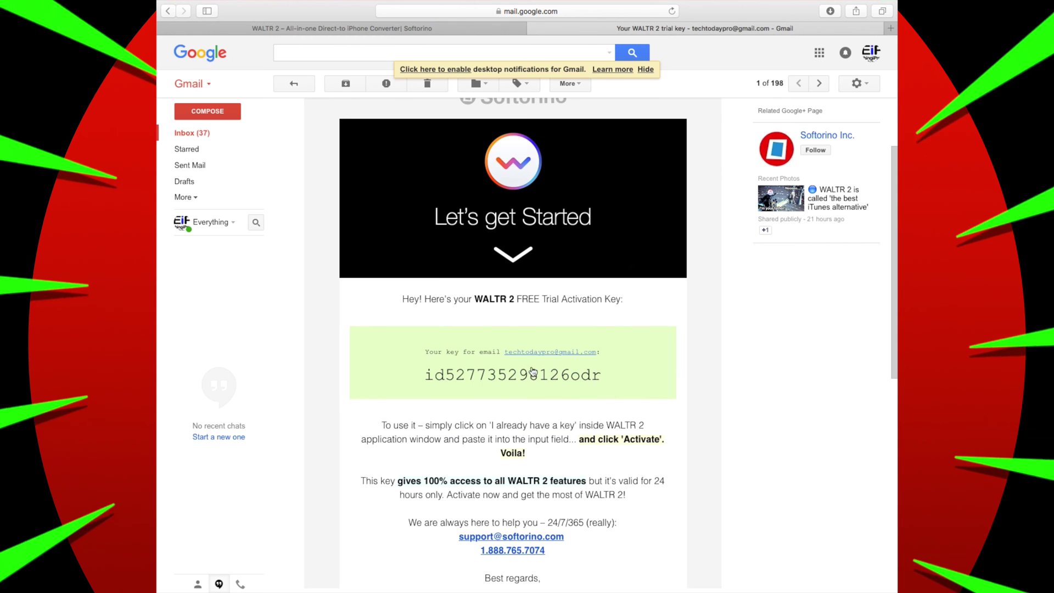
{"action": "double_click", "coordinate": [506, 376]}
{"action": "key", "text": "cmd+c"}
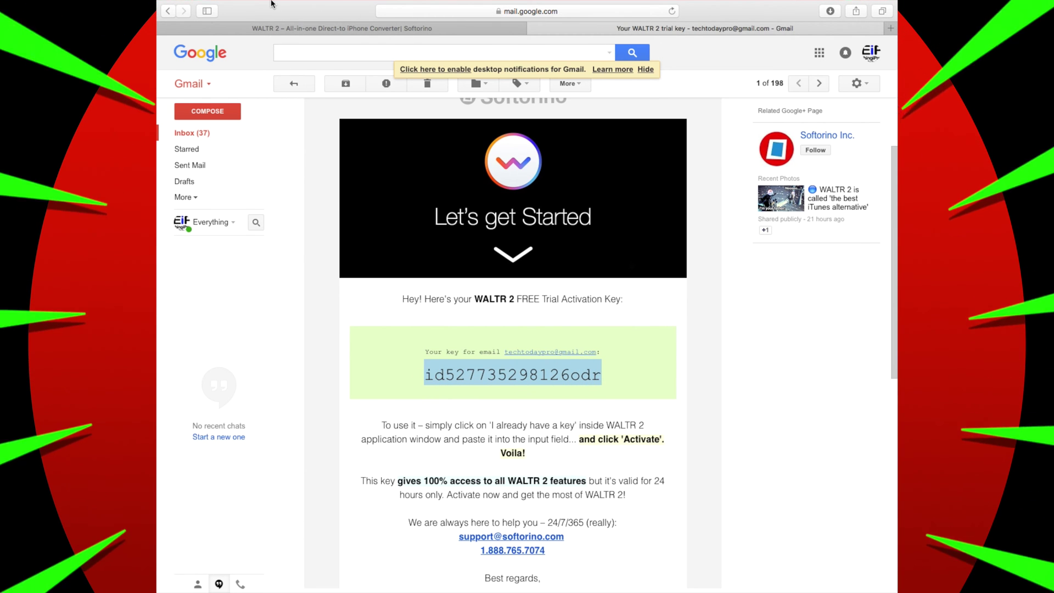
{"action": "scroll", "coordinate": [513, 329], "scroll_direction": "down", "scroll_amount": 3}
- Paste the copied trial key into WALTR 2's Activation Number field to activate it
{"action": "left_click", "coordinate": [719, 572]}
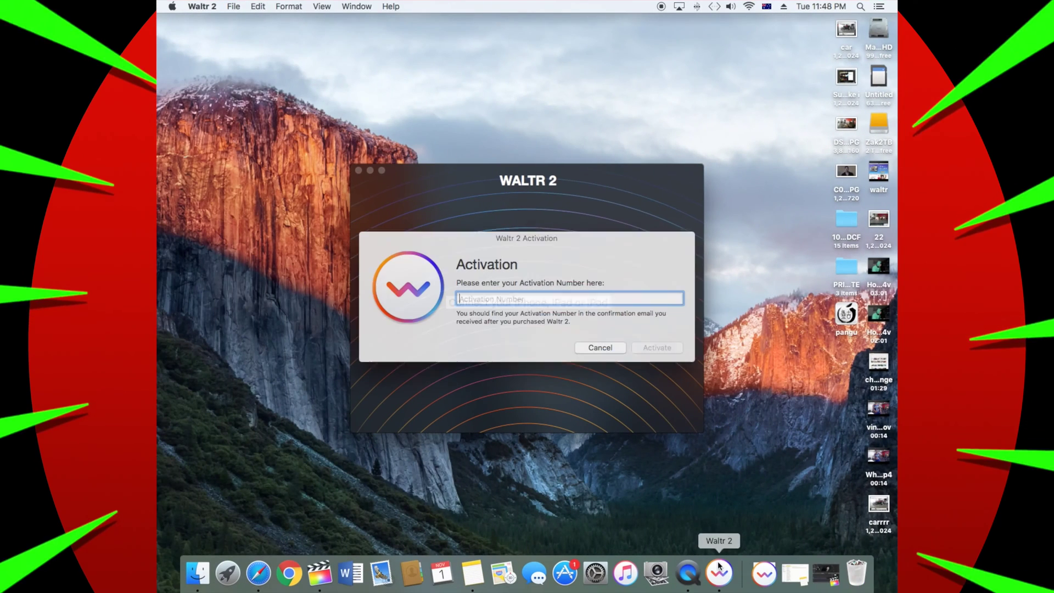
{"action": "right_click", "coordinate": [484, 300]}
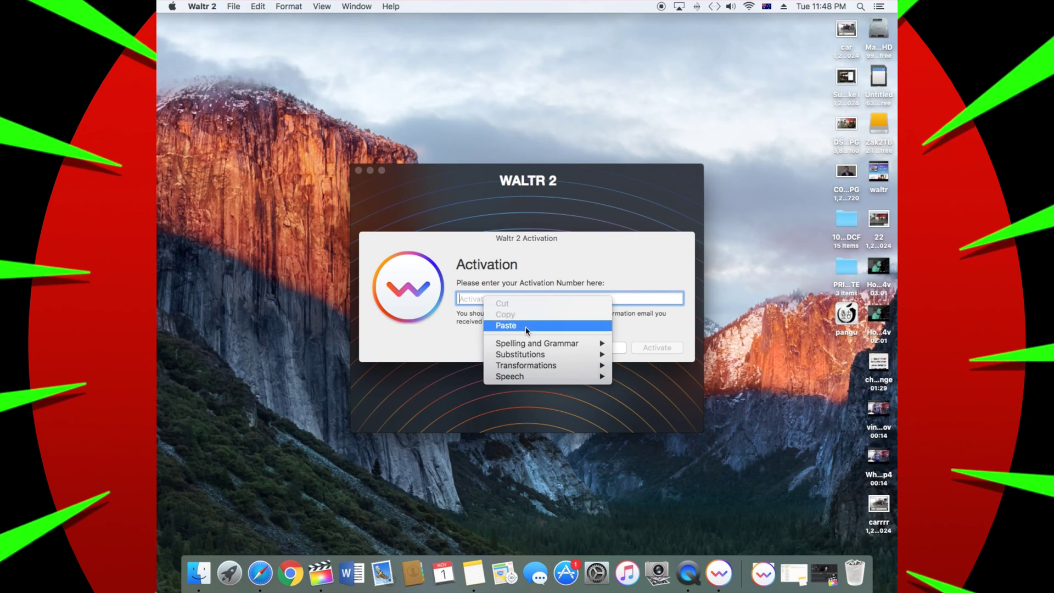
{"action": "left_click", "coordinate": [525, 327]}
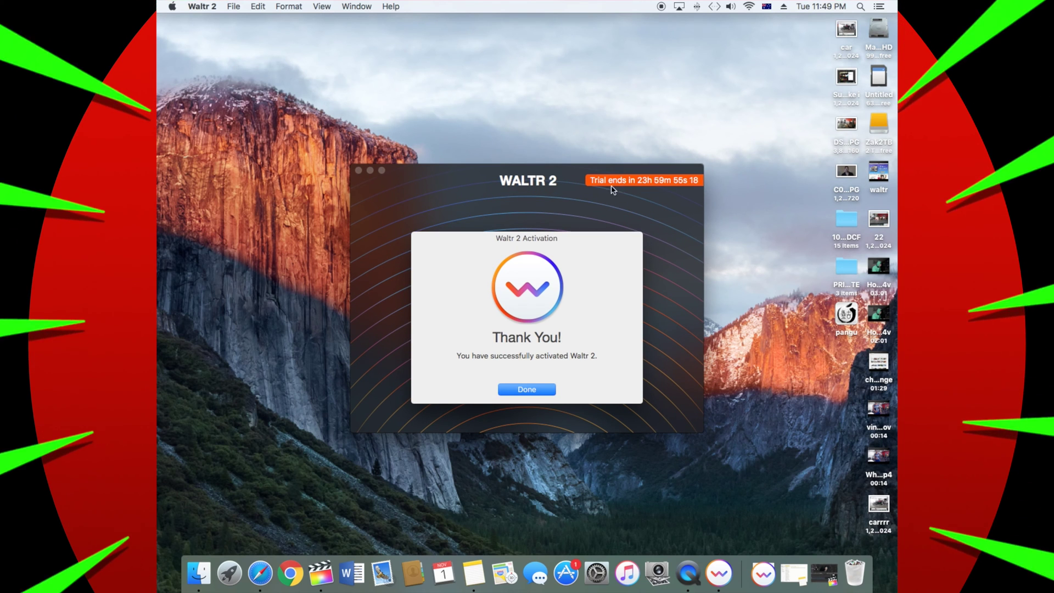
- Dismiss the activation confirmation, quit Photos, and close the iTunes window
{"action": "left_click", "coordinate": [526, 390]}
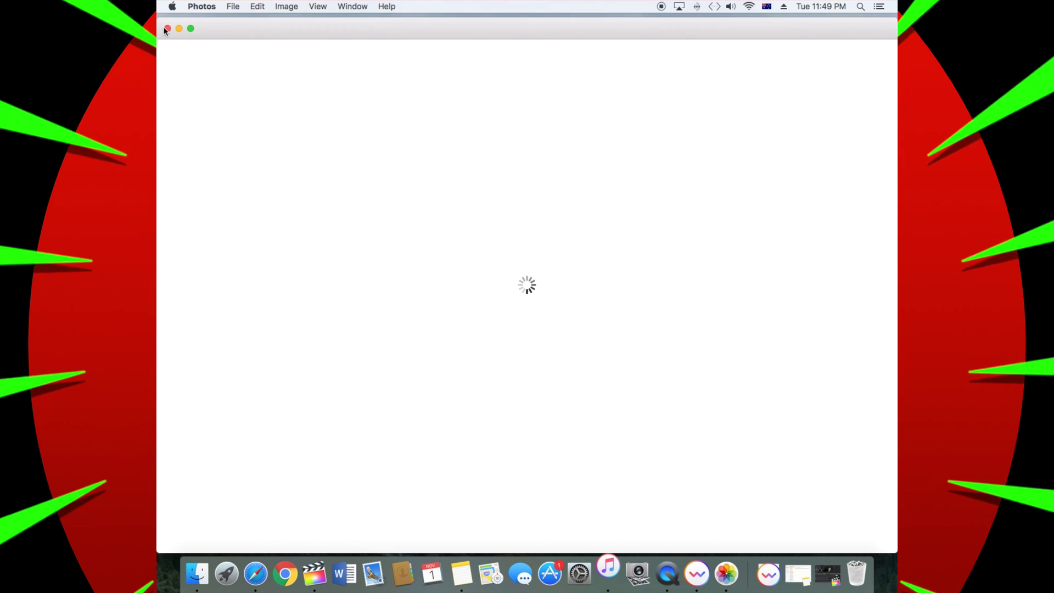
{"action": "right_click", "coordinate": [726, 580]}
{"action": "left_click", "coordinate": [736, 533]}
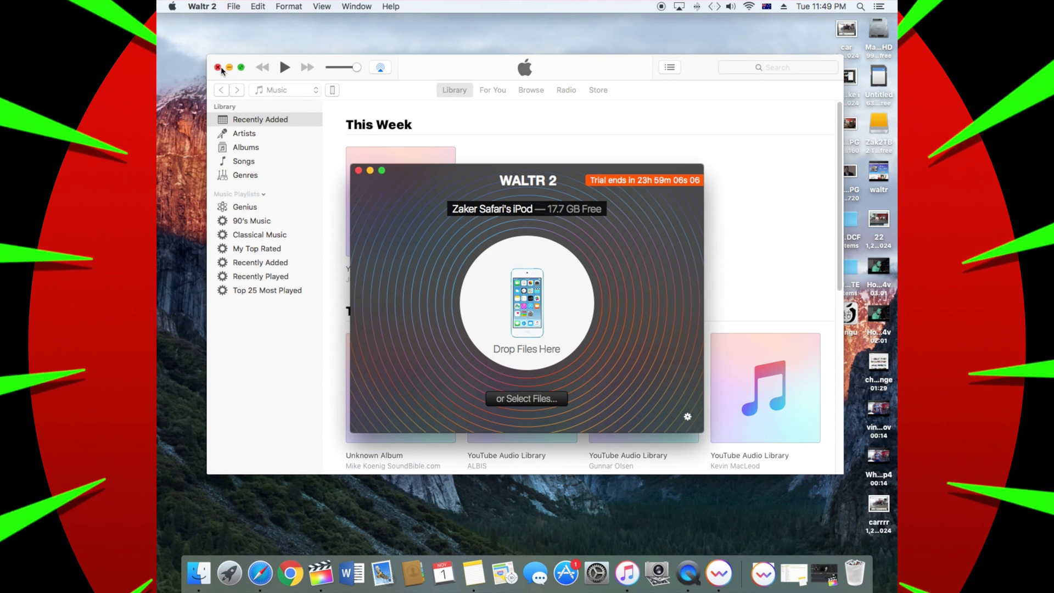
{"action": "left_click", "coordinate": [306, 160]}
{"action": "left_click", "coordinate": [217, 67]}
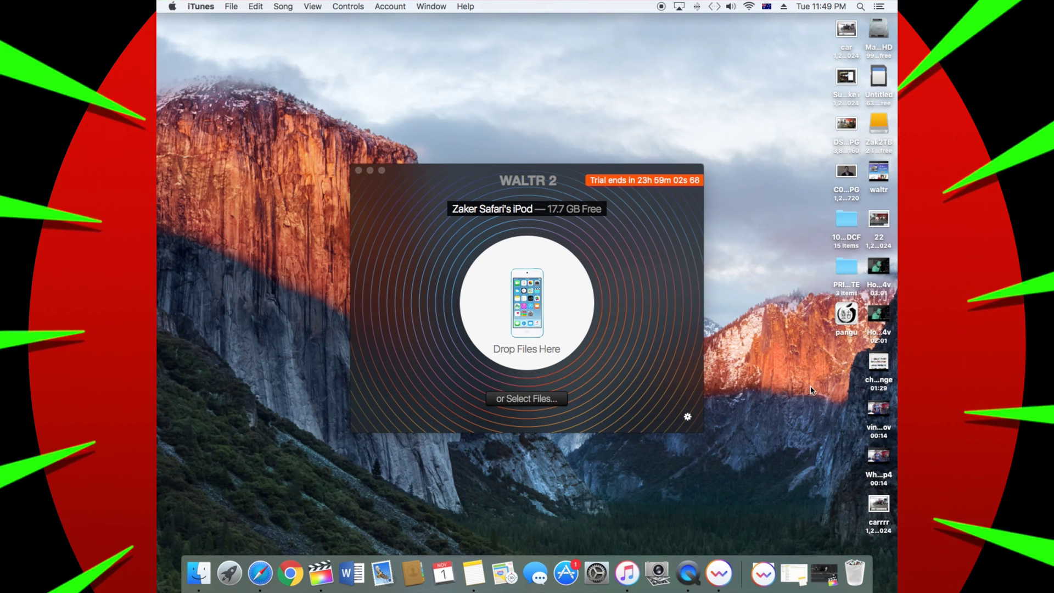
- Drag the leg-workout .mp4 from the desktop onto WALTR 2 to send it to the iPod
{"action": "left_click", "coordinate": [878, 458]}
{"action": "left_click_drag", "start_coordinate": [883, 462], "coordinate": [626, 312]}
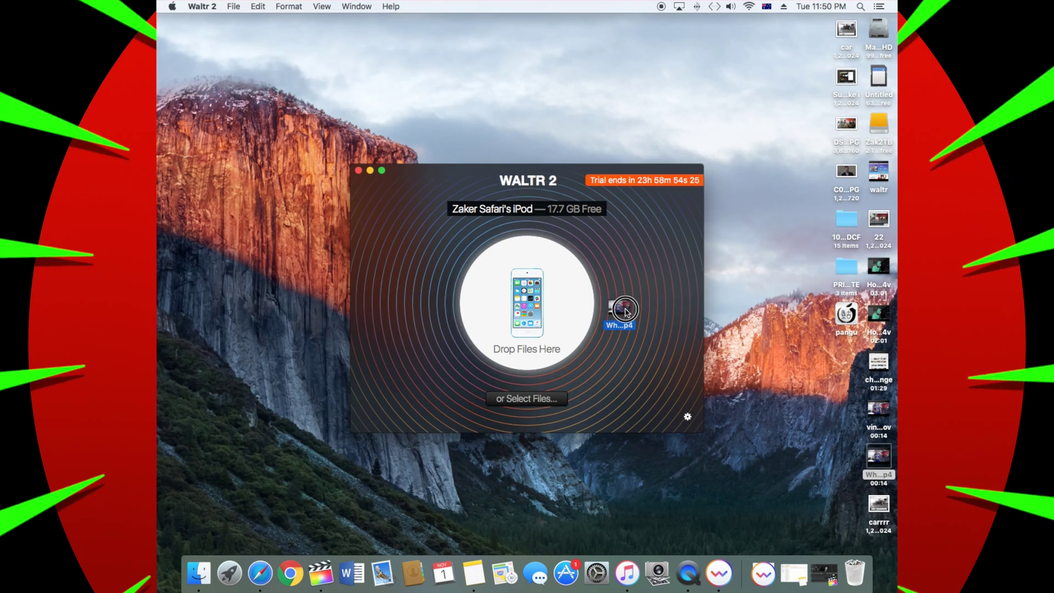
{"action": "left_click_drag", "start_coordinate": [626, 312], "coordinate": [624, 309]}
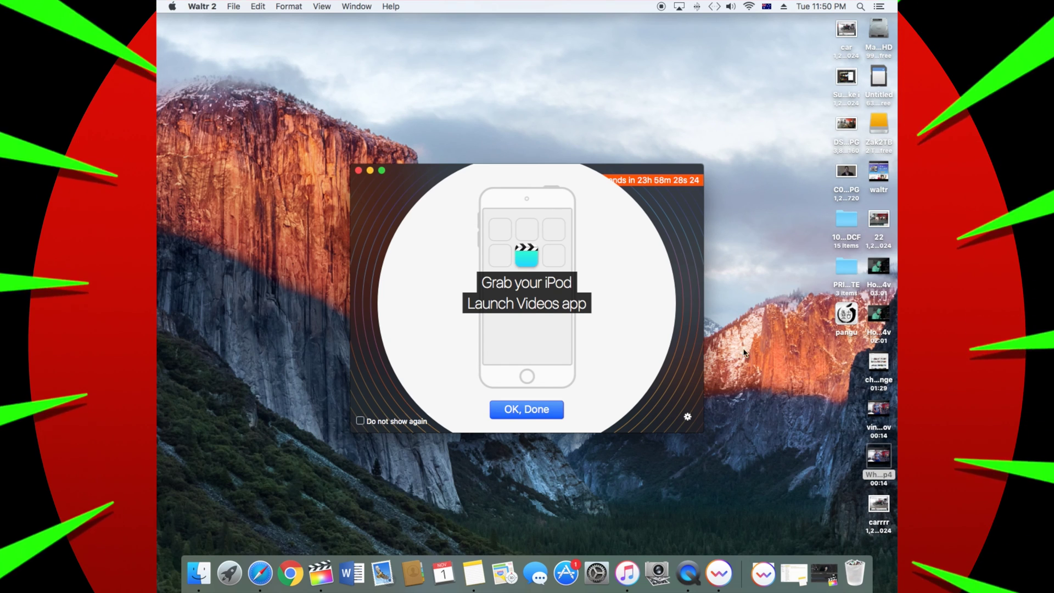
{"action": "left_click", "coordinate": [541, 417]}
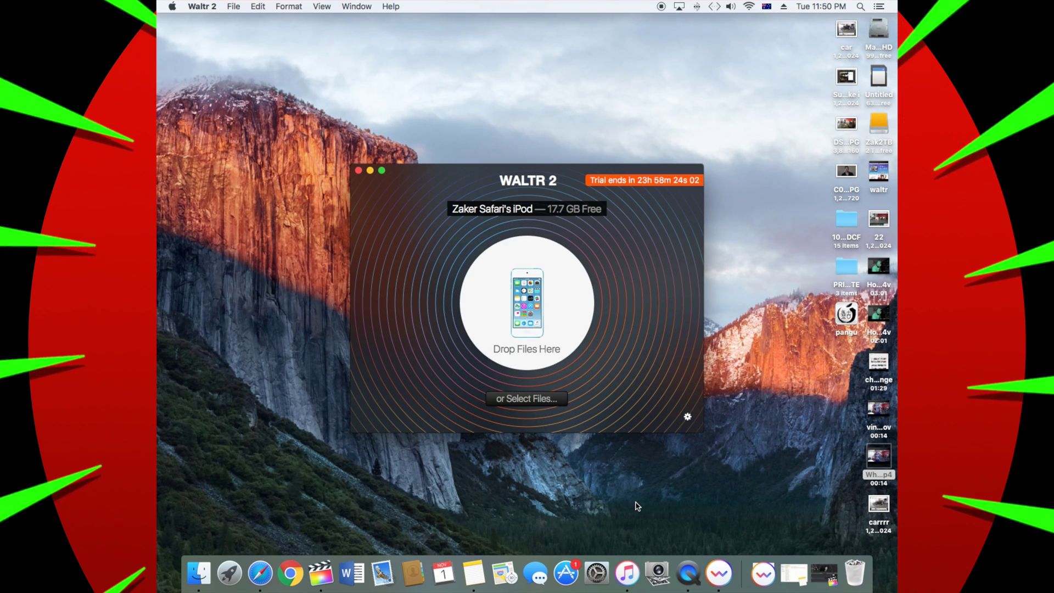